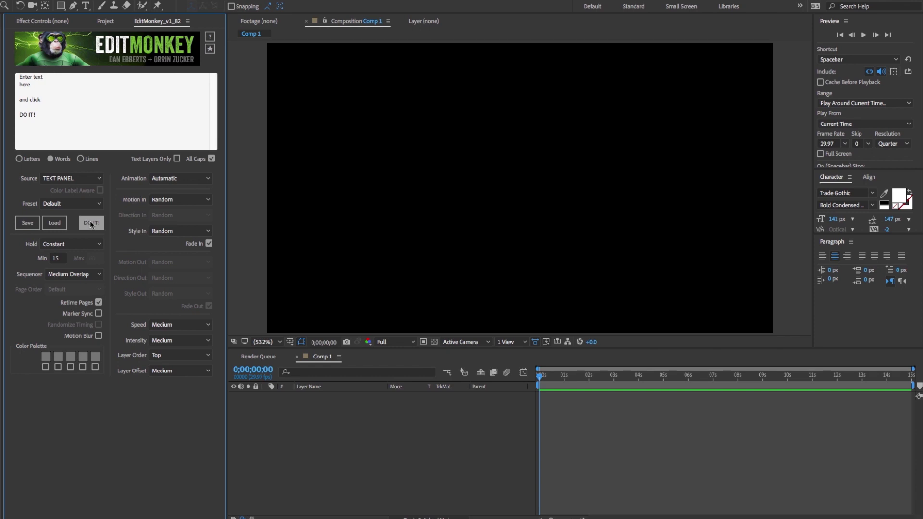
Build the animation from the placeholder text, open EM Retime_001 then EM Page_001, and reveal shy layers
{"action": "left_click", "coordinate": [91, 224]}
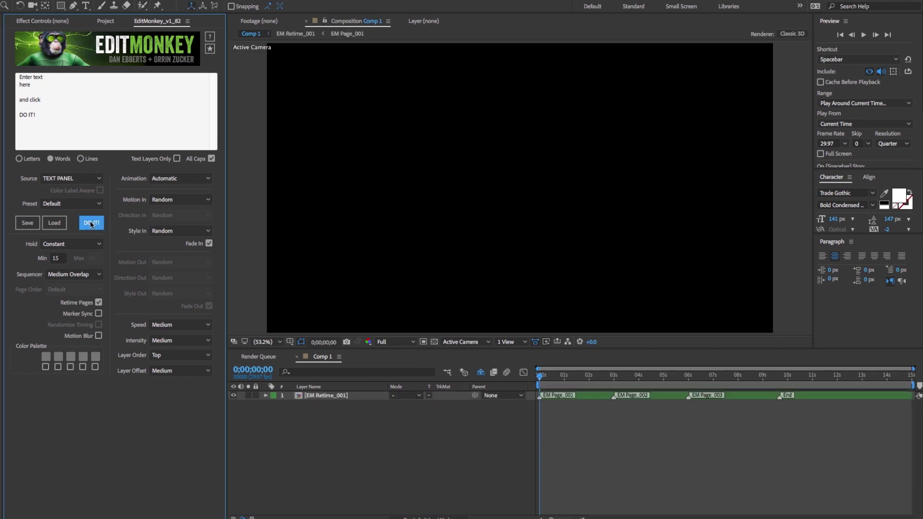
{"action": "double_click", "coordinate": [325, 395]}
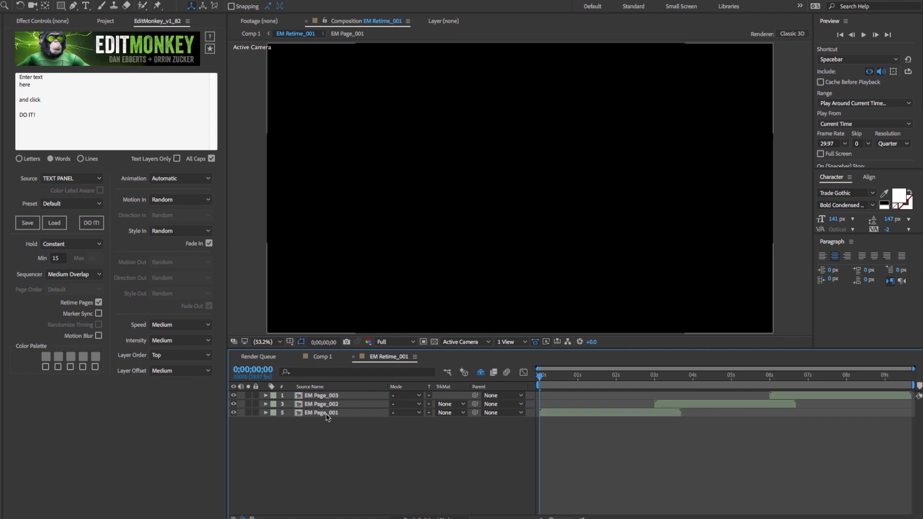
{"action": "double_click", "coordinate": [326, 414]}
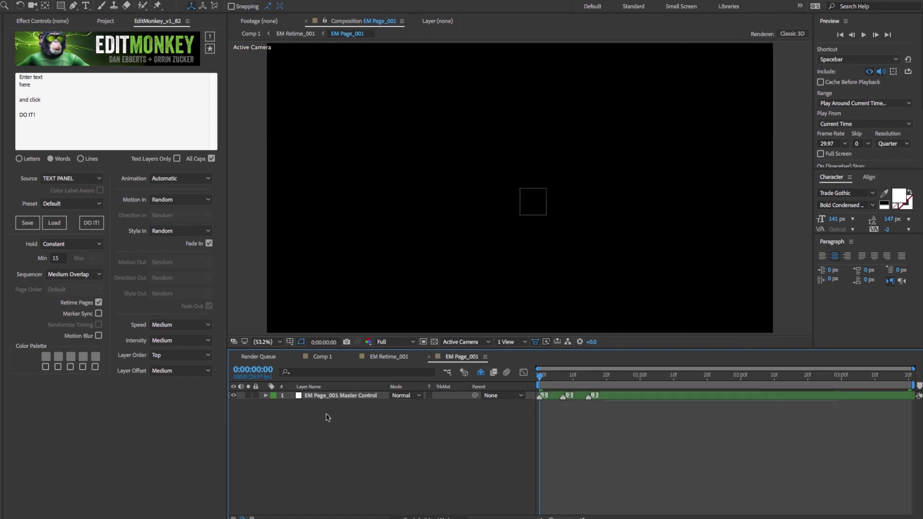
{"action": "left_click", "coordinate": [478, 377]}
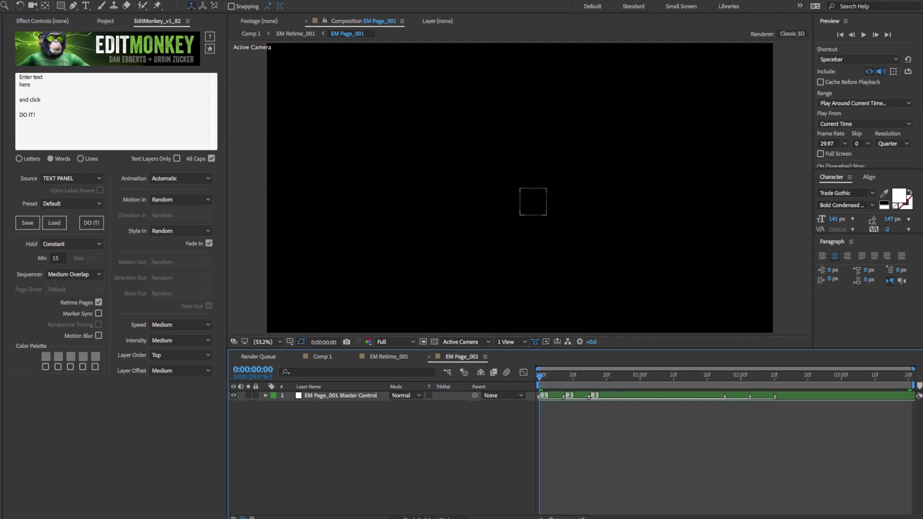
Preview the page, scale HERE to 270%, then scrub EM Retime_001 from the start to AND CLICK
{"action": "key", "text": "space"}
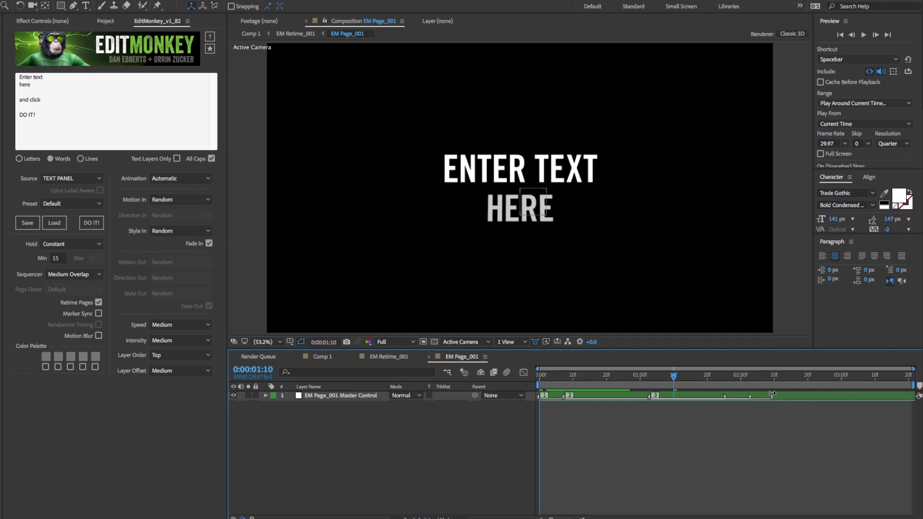
{"action": "left_click_drag", "start_coordinate": [772, 394], "coordinate": [767, 395]}
{"action": "key", "text": "space"}
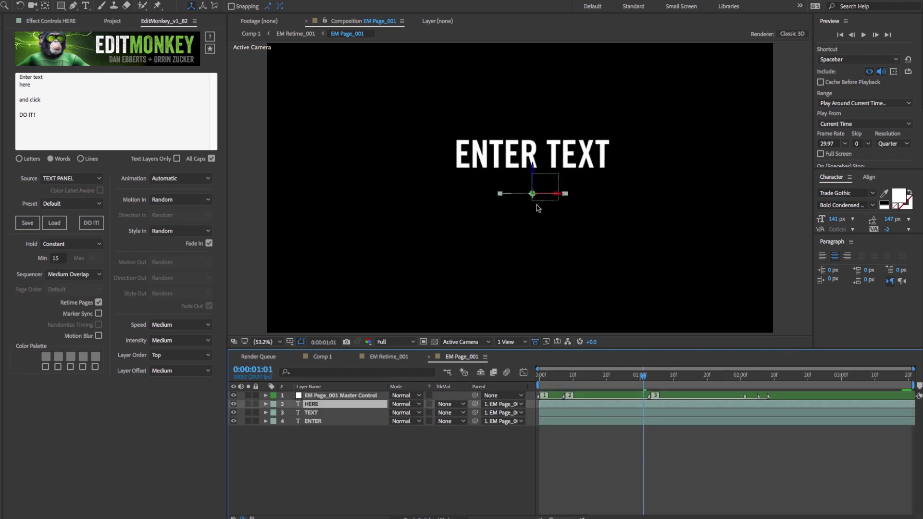
{"action": "left_click_drag", "start_coordinate": [404, 413], "coordinate": [486, 413]}
{"action": "key", "text": "Page_Up"}
{"action": "key", "text": "Page_Up"}
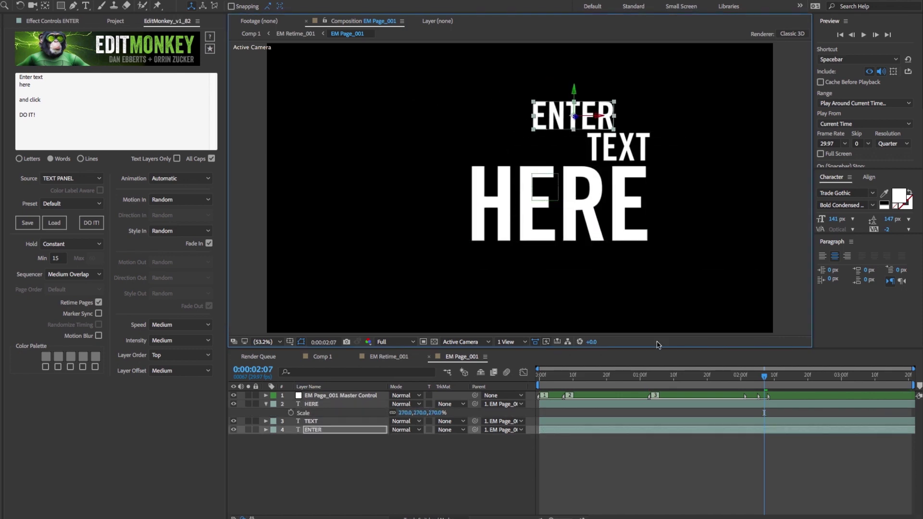
{"action": "left_click", "coordinate": [376, 361]}
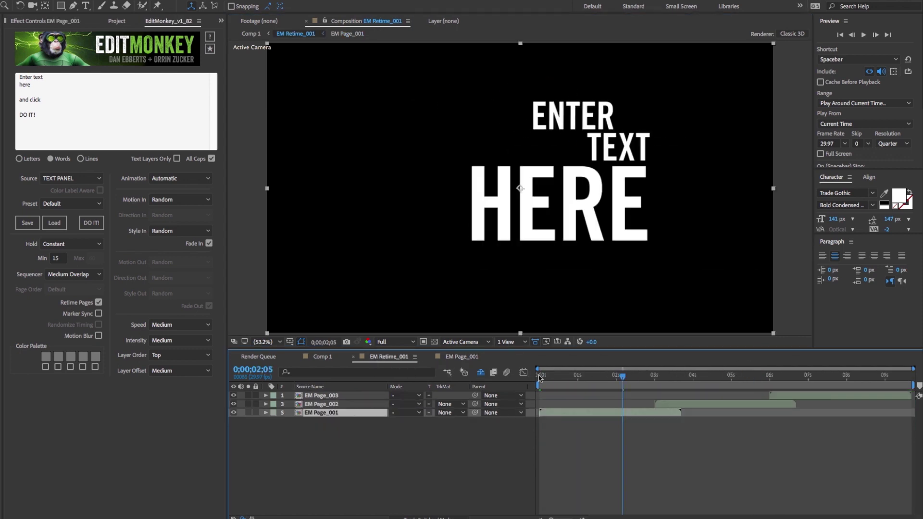
{"action": "left_click_drag", "start_coordinate": [539, 377], "coordinate": [632, 366]}
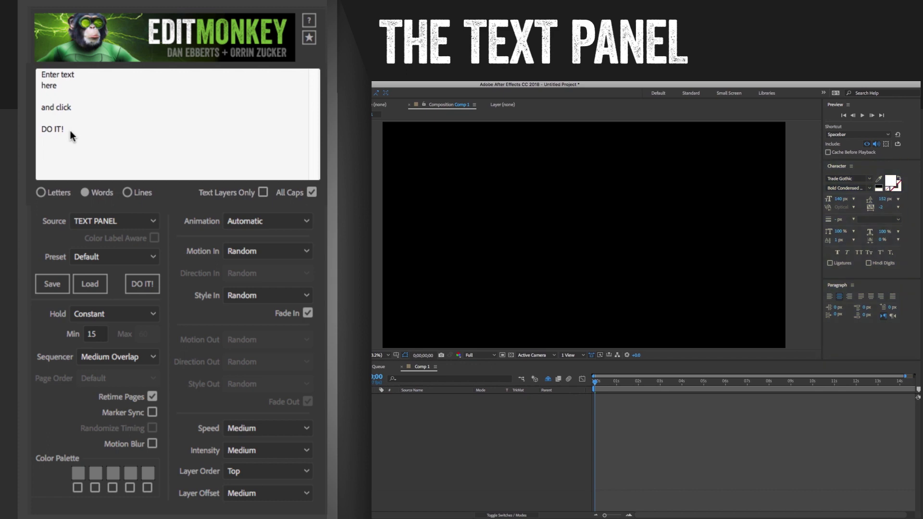
Replace the placeholder with 'Type or paste text here' and pick a different split mode
{"action": "left_click_drag", "start_coordinate": [40, 74], "coordinate": [73, 136]}
{"action": "type", "text": "Type or paste"}
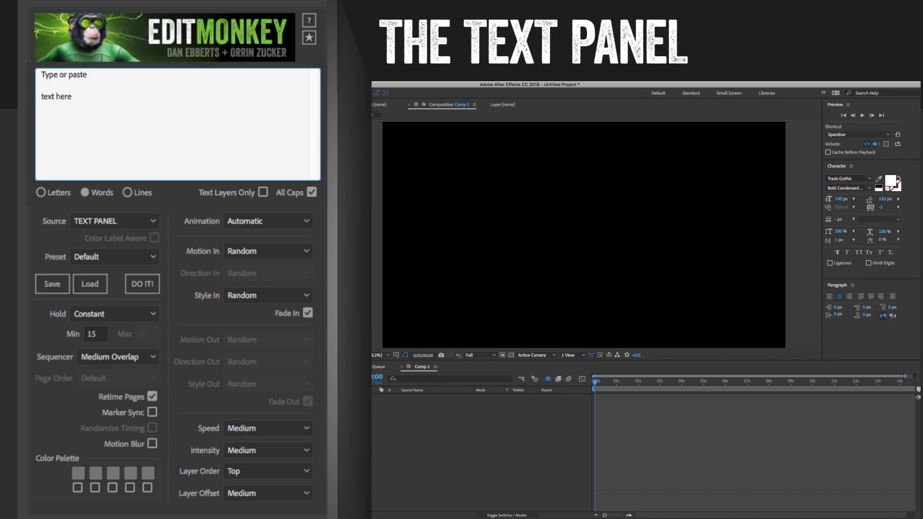
{"action": "left_click", "coordinate": [41, 192]}
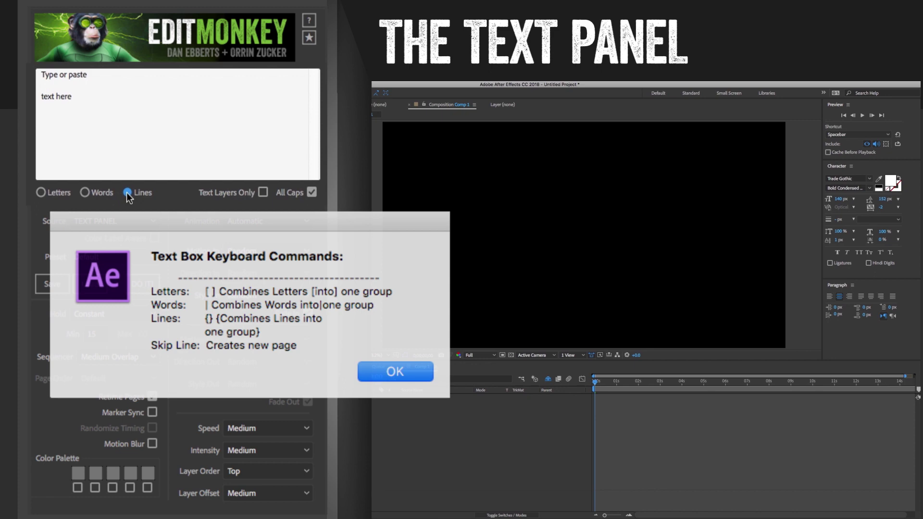
Switch to Letters mode, insert '[' before Type, then rebuild and preview the animation
{"action": "left_click", "coordinate": [41, 192]}
{"action": "left_click", "coordinate": [40, 88]}
{"action": "type", "text": "["}
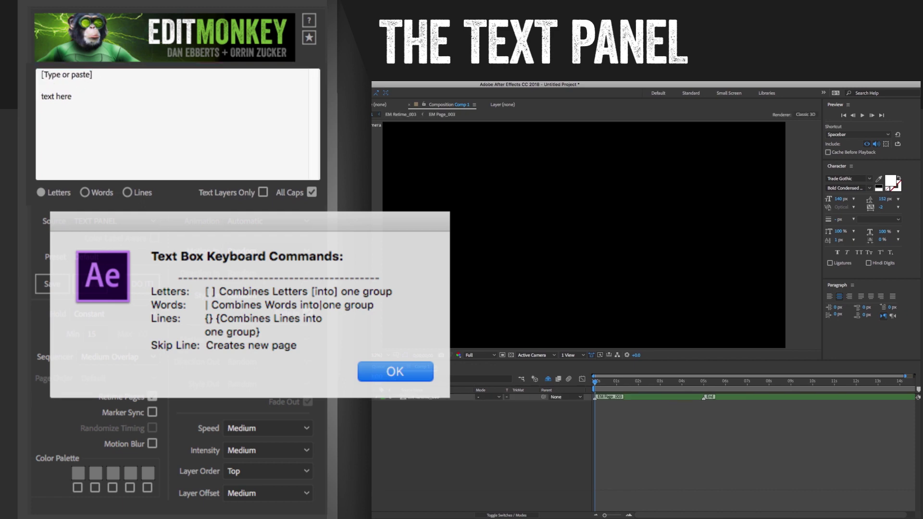
{"action": "left_click", "coordinate": [862, 115]}
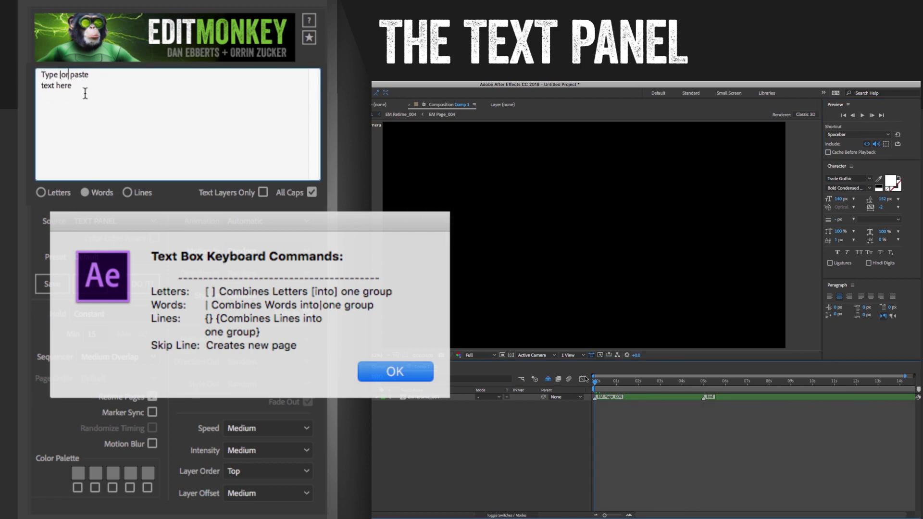
{"action": "key", "text": "space"}
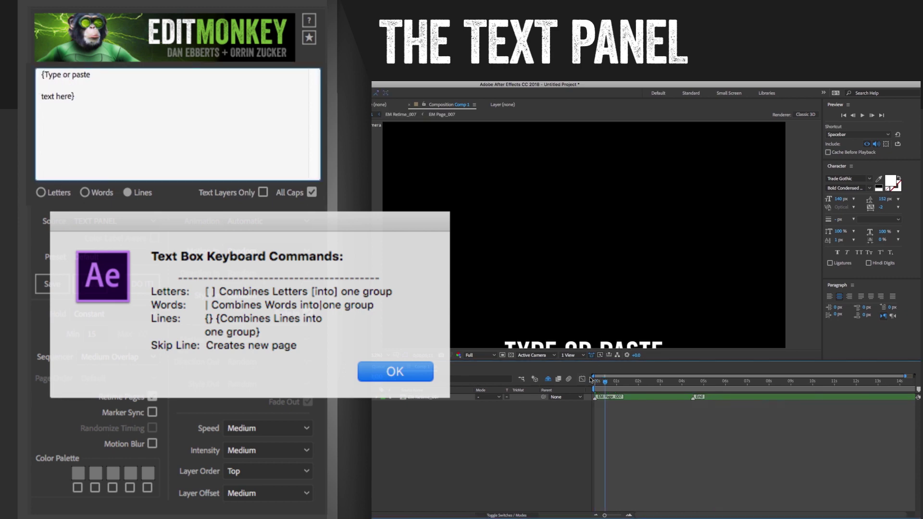
{"action": "left_click", "coordinate": [861, 116]}
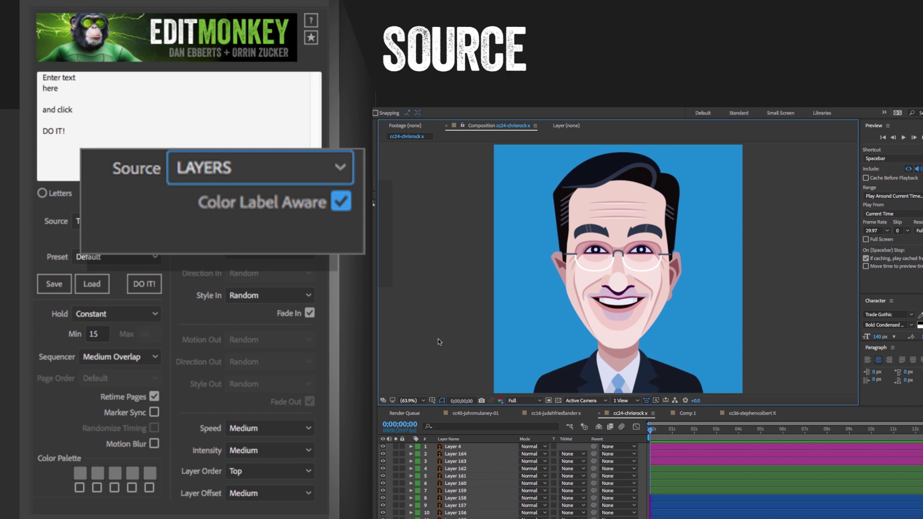
Sequence the caricature layers into a precomp, label the selected layers Green, and deselect
{"action": "left_click", "coordinate": [903, 138]}
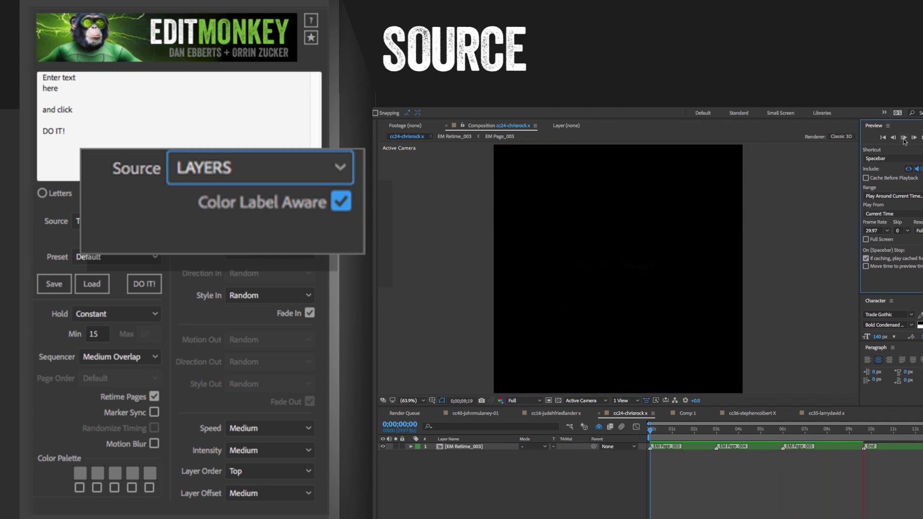
{"action": "left_click", "coordinate": [416, 456]}
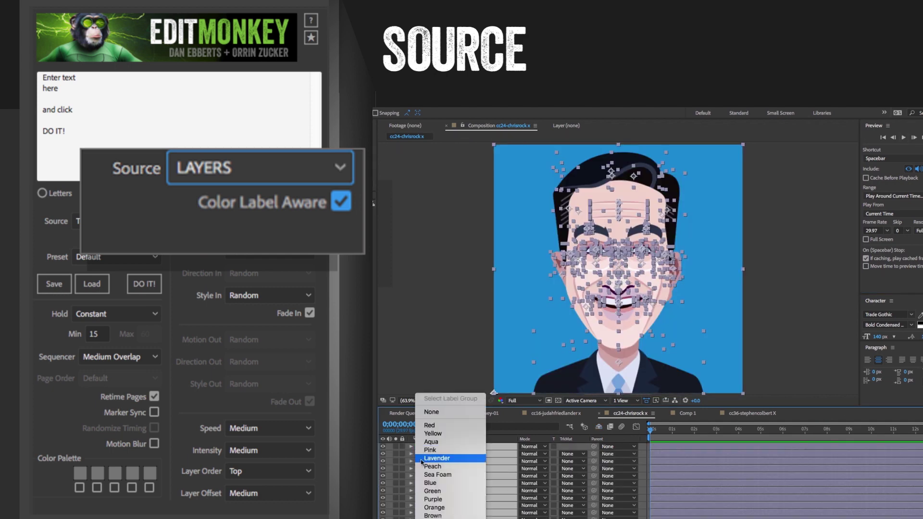
{"action": "left_click", "coordinate": [432, 434]}
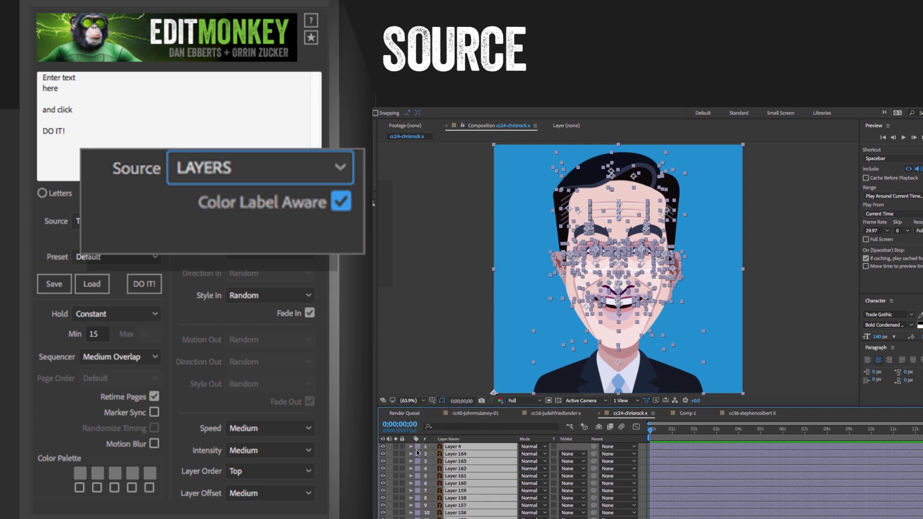
{"action": "left_click", "coordinate": [417, 452]}
{"action": "left_click", "coordinate": [426, 494]}
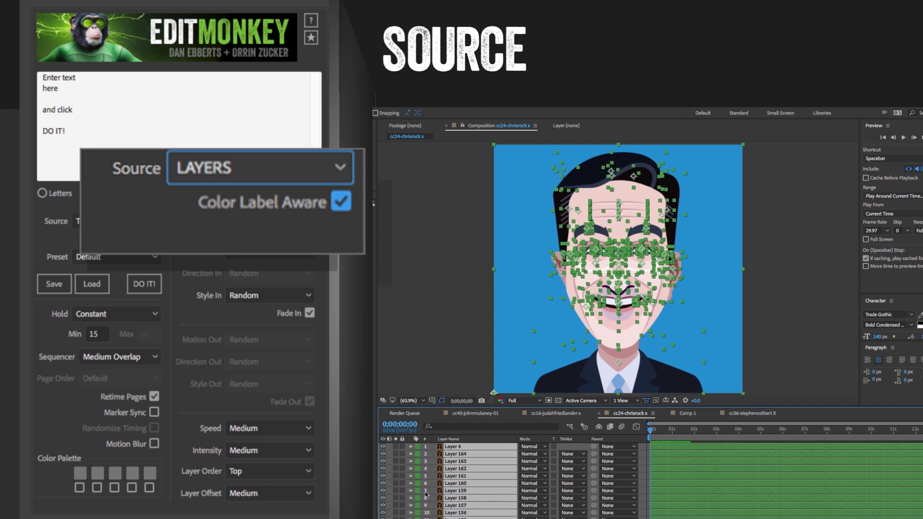
{"action": "left_click", "coordinate": [438, 345]}
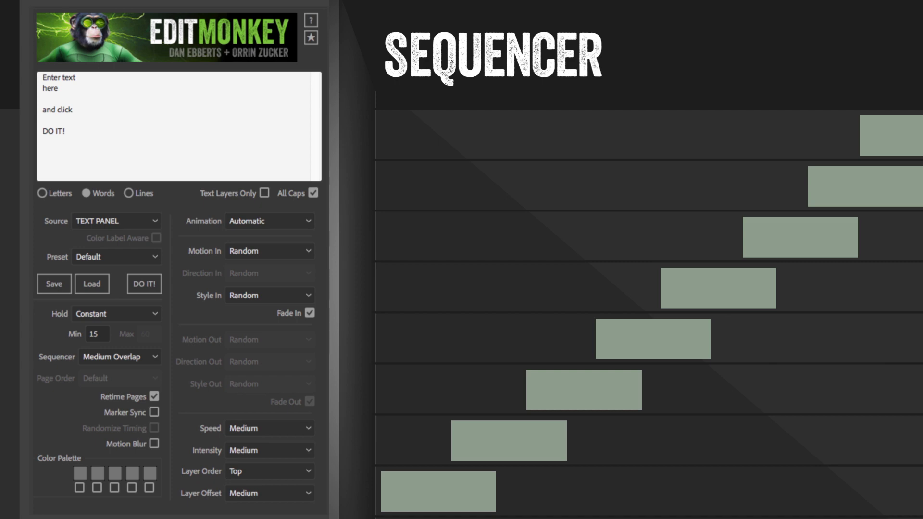
{"action": "mouse_move", "coordinate": [233, 139]}
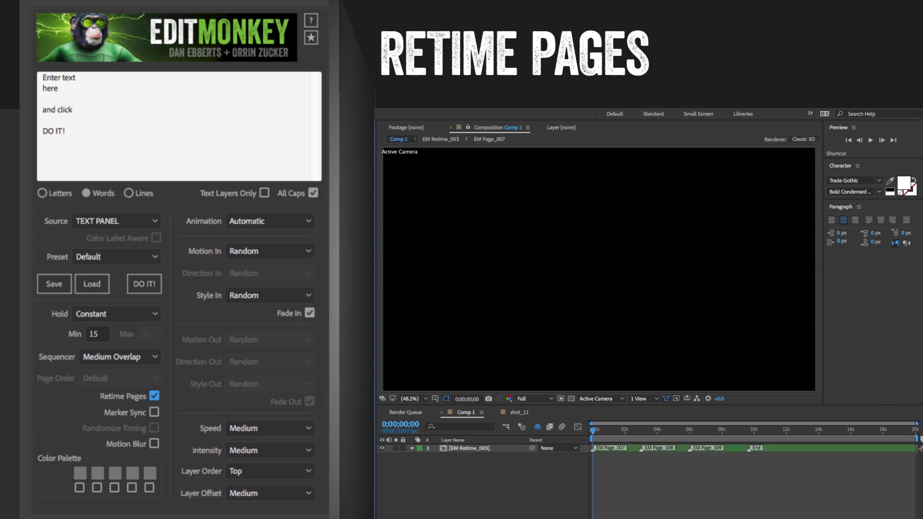
Inspect the retime Time Remap keyframes, then open shot_11 and scrub its generated EM Page layers
{"action": "left_click", "coordinate": [413, 448]}
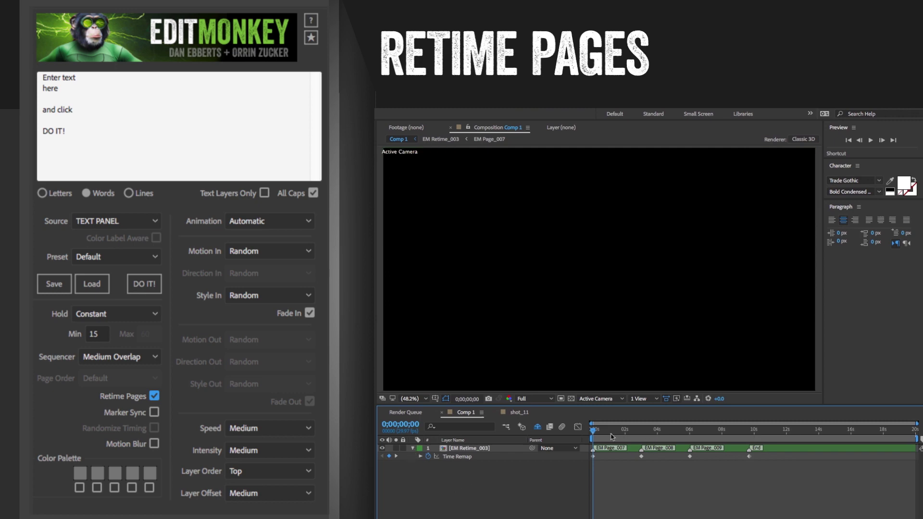
{"action": "mouse_move", "coordinate": [601, 429]}
{"action": "left_mouse_down"}
{"action": "mouse_move", "coordinate": [752, 421]}
{"action": "mouse_move", "coordinate": [623, 436]}
{"action": "mouse_move", "coordinate": [618, 456]}
{"action": "mouse_move", "coordinate": [619, 431]}
{"action": "mouse_move", "coordinate": [745, 433]}
{"action": "mouse_move", "coordinate": [559, 441]}
{"action": "left_mouse_up"}
{"action": "left_click", "coordinate": [518, 413]}
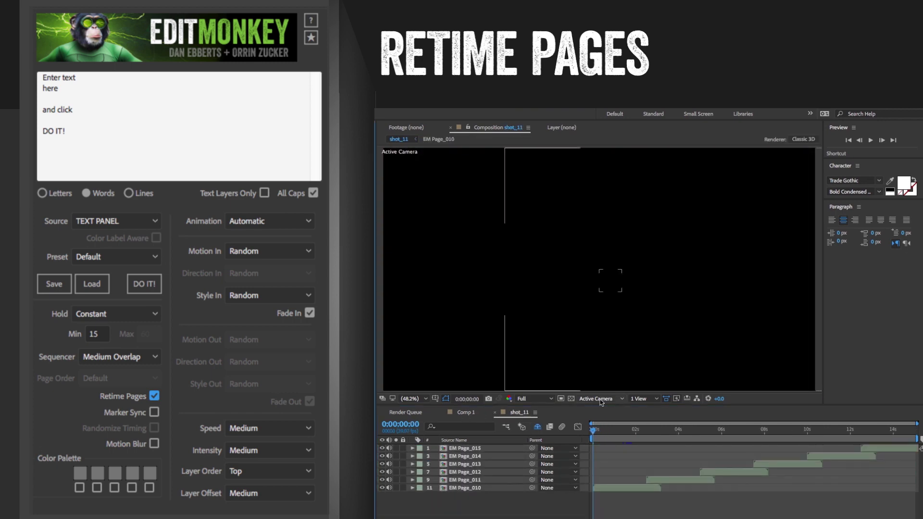
{"action": "left_click_drag", "start_coordinate": [593, 431], "coordinate": [675, 430]}
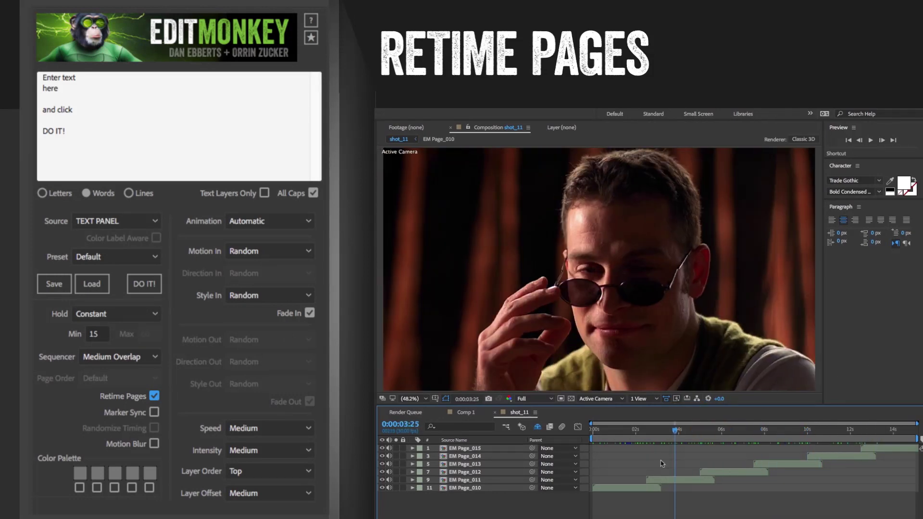
Drag EM Page_011 so pages 012–015 shift about one second earlier
{"action": "mouse_move", "coordinate": [669, 479]}
{"action": "left_mouse_down"}
{"action": "mouse_move", "coordinate": [655, 478]}
{"action": "mouse_move", "coordinate": [686, 473]}
{"action": "left_mouse_up"}
{"action": "left_click", "coordinate": [707, 473]}
{"action": "left_click", "coordinate": [690, 463]}
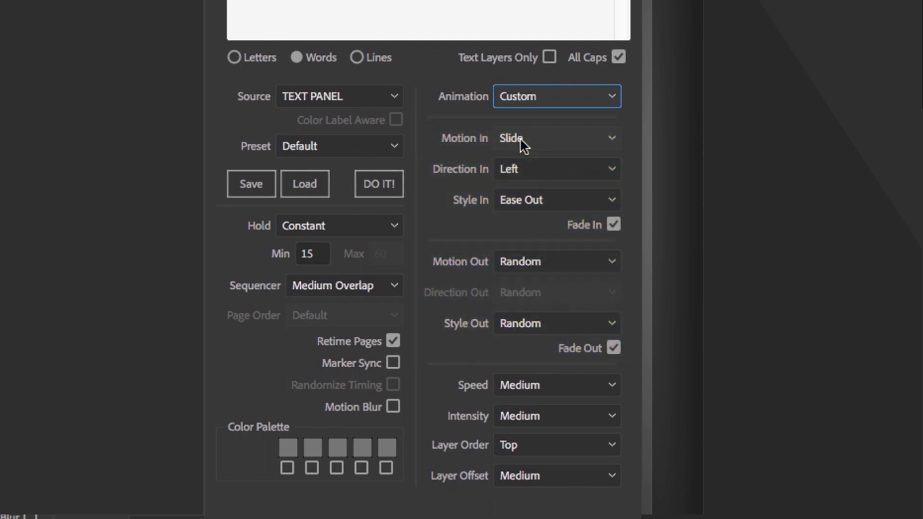
Set Animation to Automatic with Motion In Slide, Direction In Left, Style In Ease Out
{"action": "key", "text": "Up"}
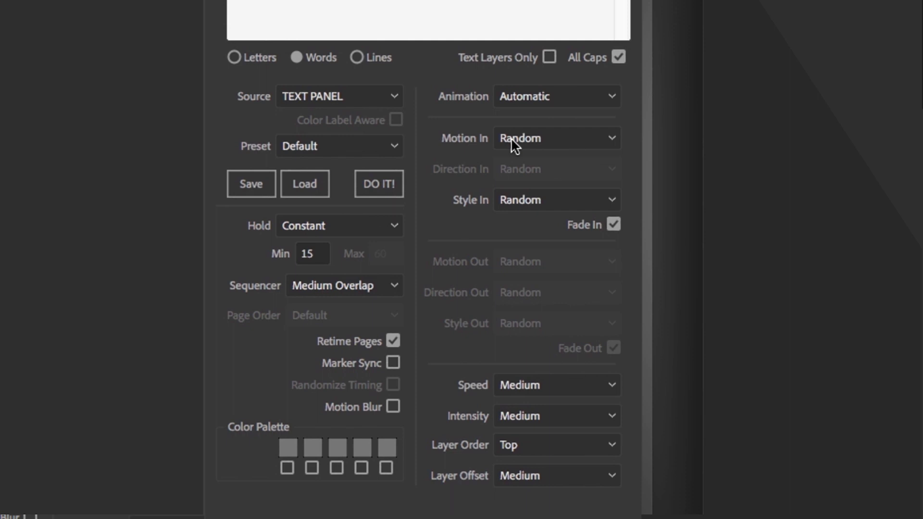
{"action": "left_click", "coordinate": [511, 138]}
{"action": "left_click", "coordinate": [509, 161]}
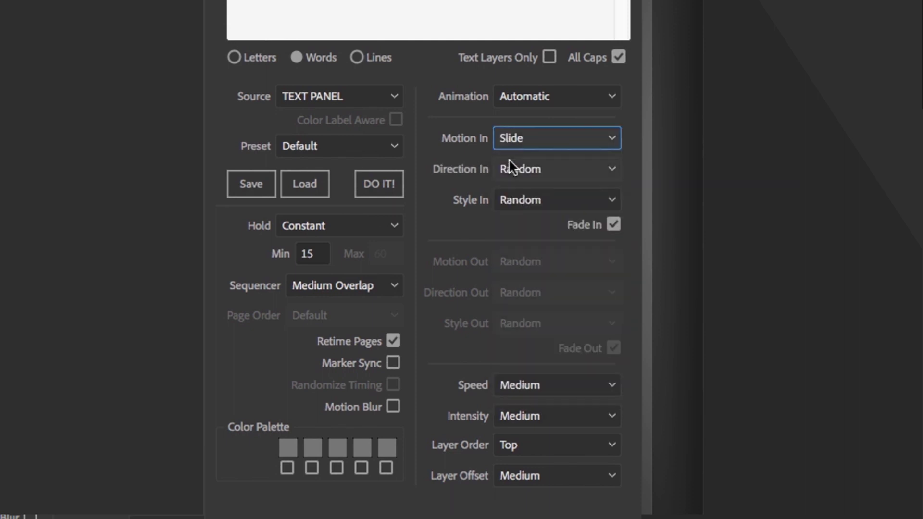
{"action": "left_click", "coordinate": [509, 171]}
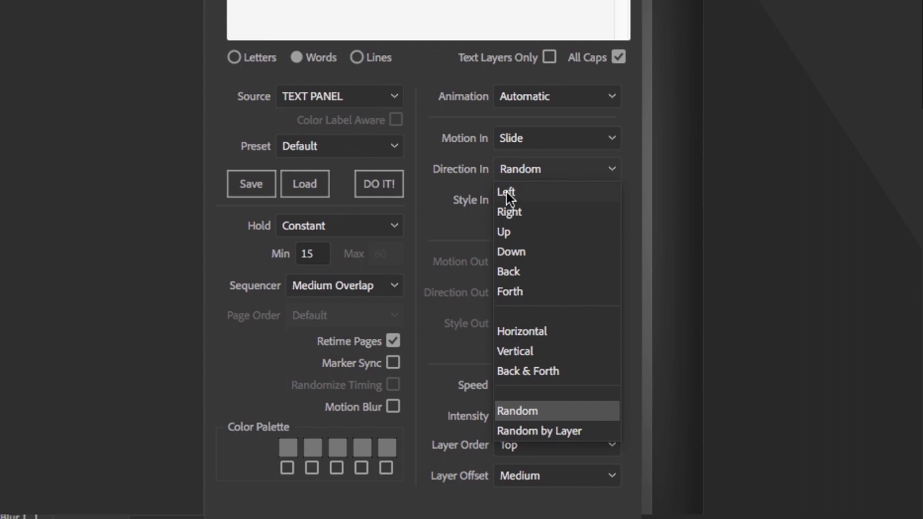
{"action": "left_click", "coordinate": [505, 191]}
{"action": "left_click", "coordinate": [508, 199]}
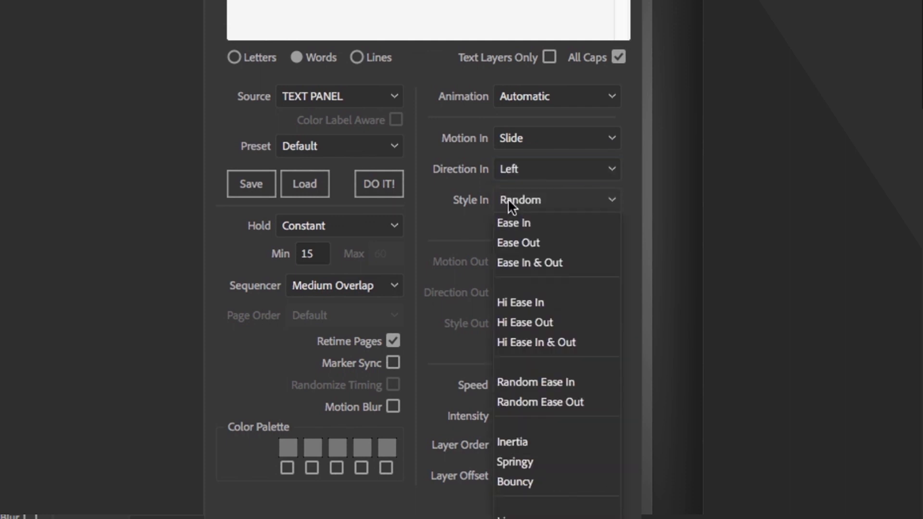
{"action": "left_click", "coordinate": [506, 239]}
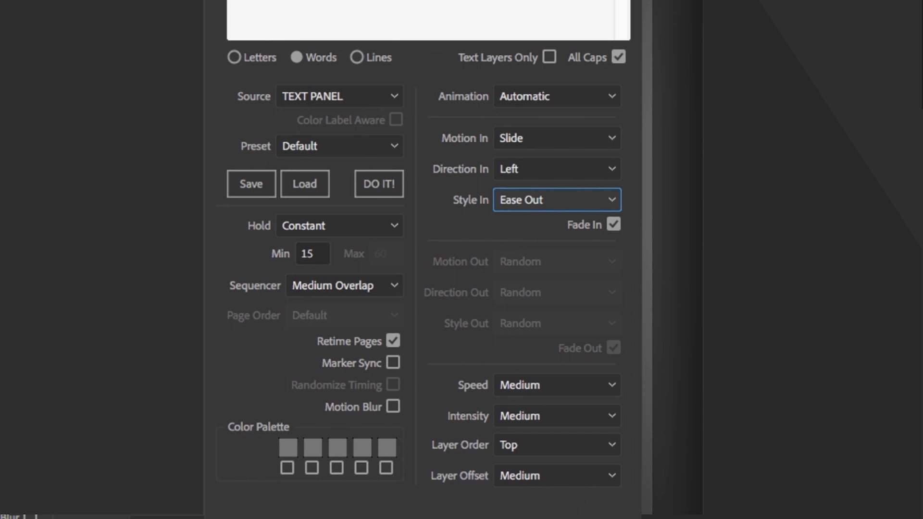
{"action": "left_click", "coordinate": [544, 94]}
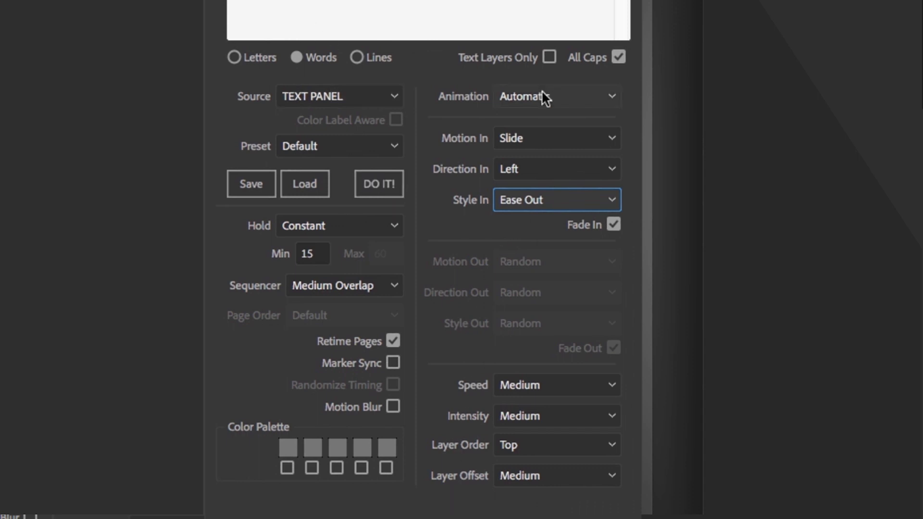
Switch Animation to Custom and set outgoing motion to Scale, Up, Hi Ease In
{"action": "left_click", "coordinate": [518, 138]}
{"action": "left_click", "coordinate": [527, 262]}
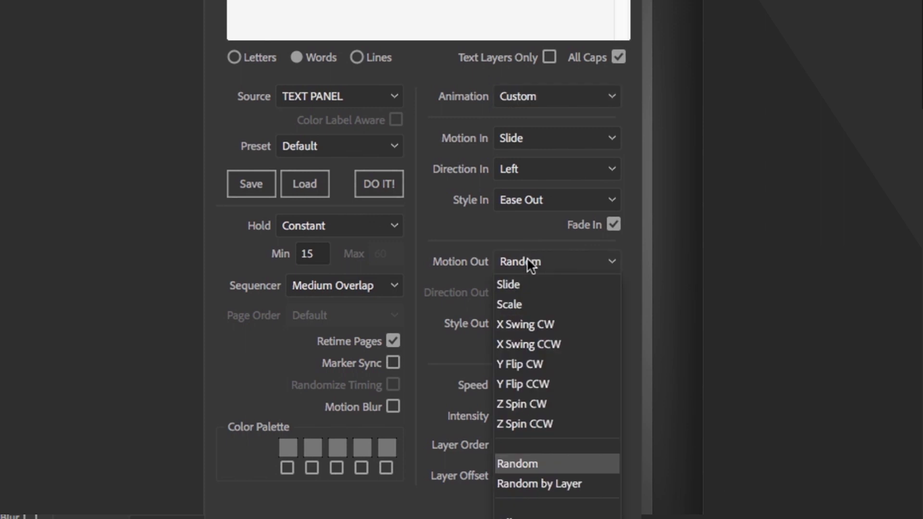
{"action": "left_click", "coordinate": [509, 303]}
{"action": "left_click", "coordinate": [515, 292]}
{"action": "left_click", "coordinate": [505, 313]}
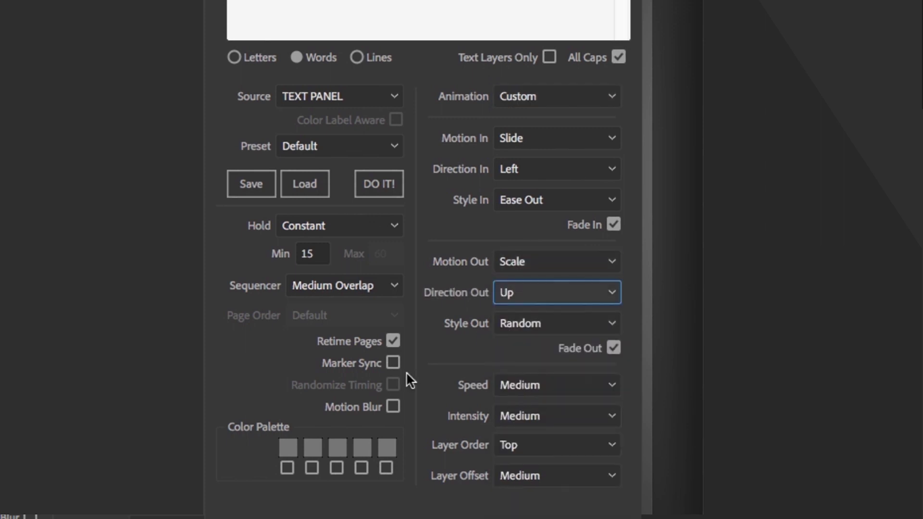
{"action": "left_click", "coordinate": [519, 325]}
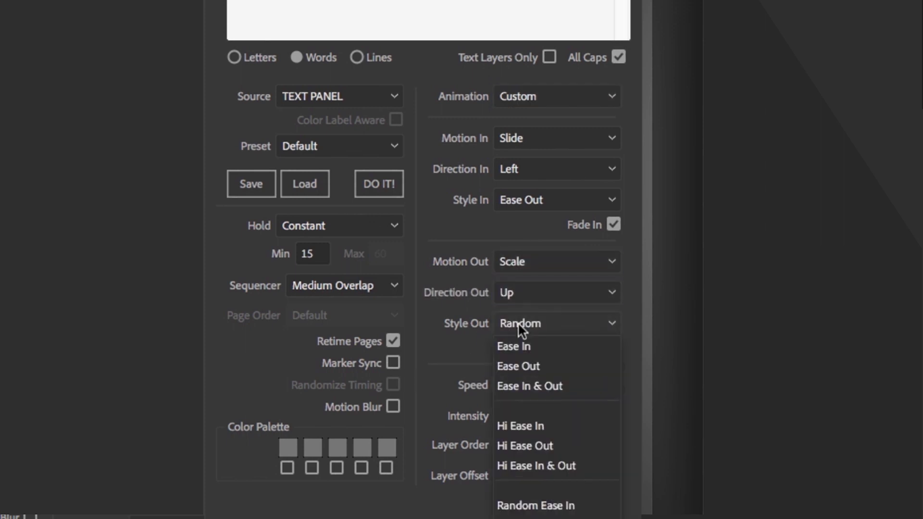
{"action": "left_click", "coordinate": [524, 426]}
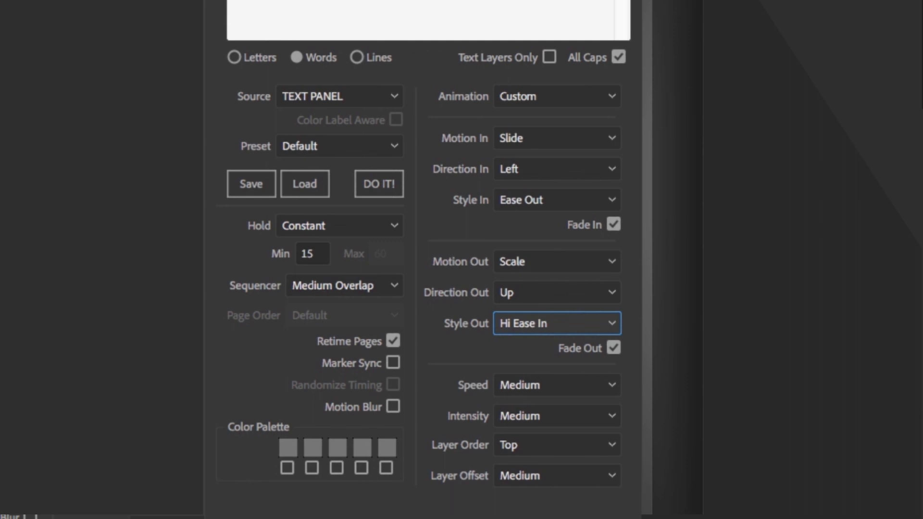
Try turning Animation Off, then switch the mode back to Custom
{"action": "left_click", "coordinate": [544, 89]}
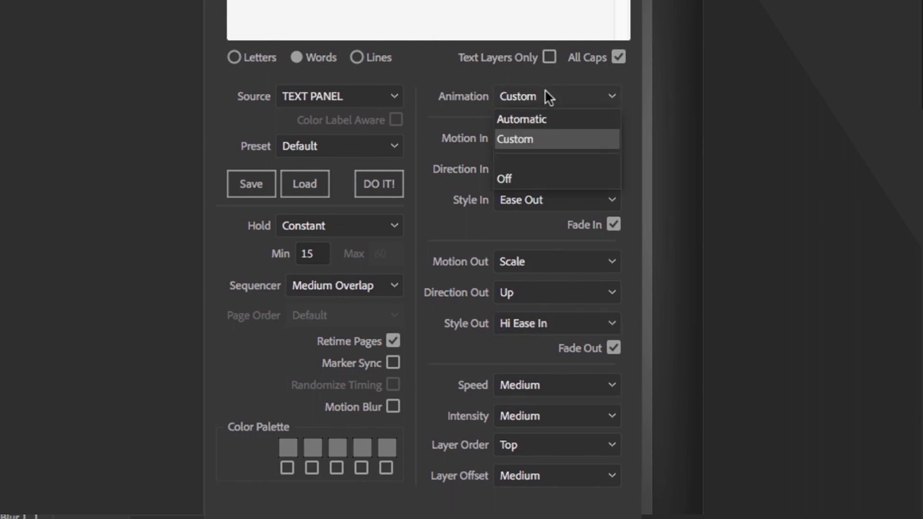
{"action": "left_click", "coordinate": [509, 179]}
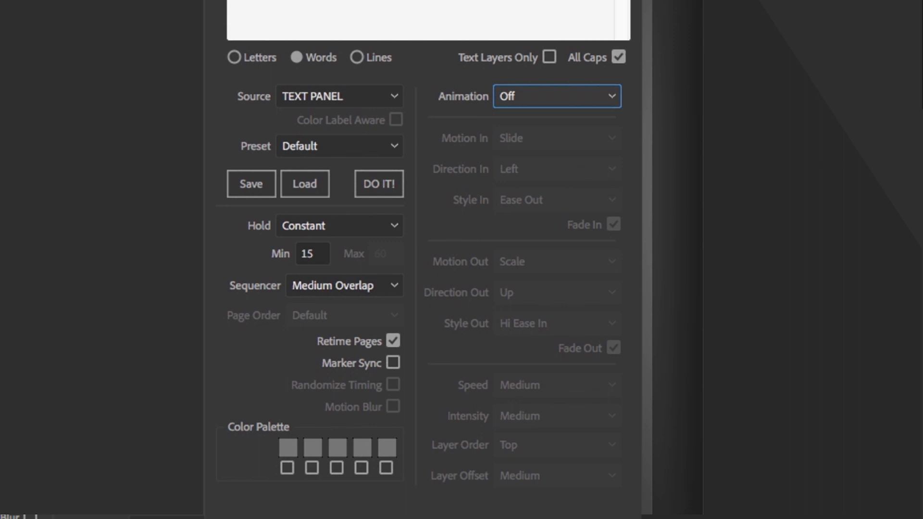
{"action": "left_click", "coordinate": [536, 99]}
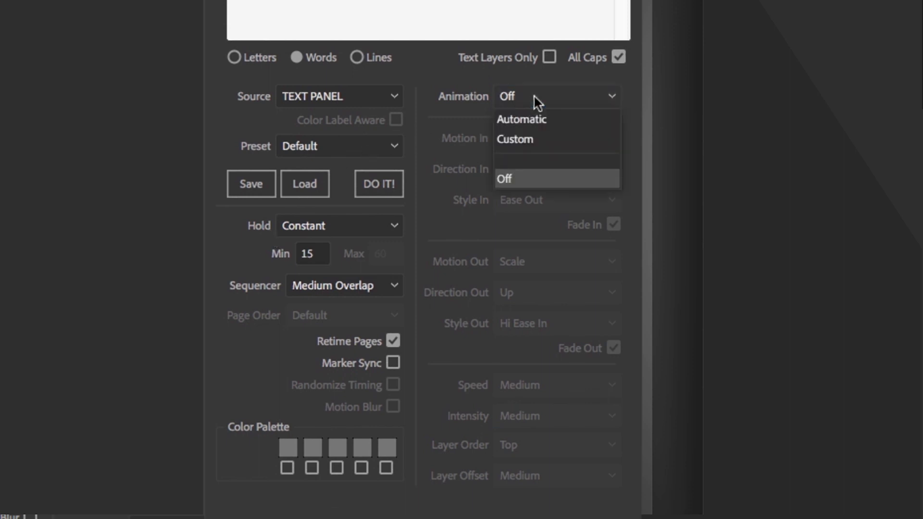
{"action": "left_click", "coordinate": [516, 137]}
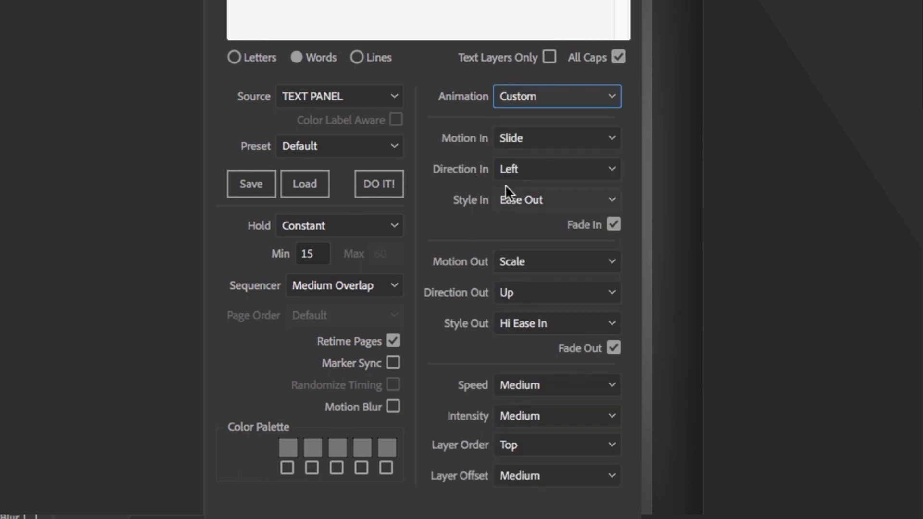
Set both Motion In and Motion Out to Off, leaving only the fades
{"action": "left_click", "coordinate": [517, 133]}
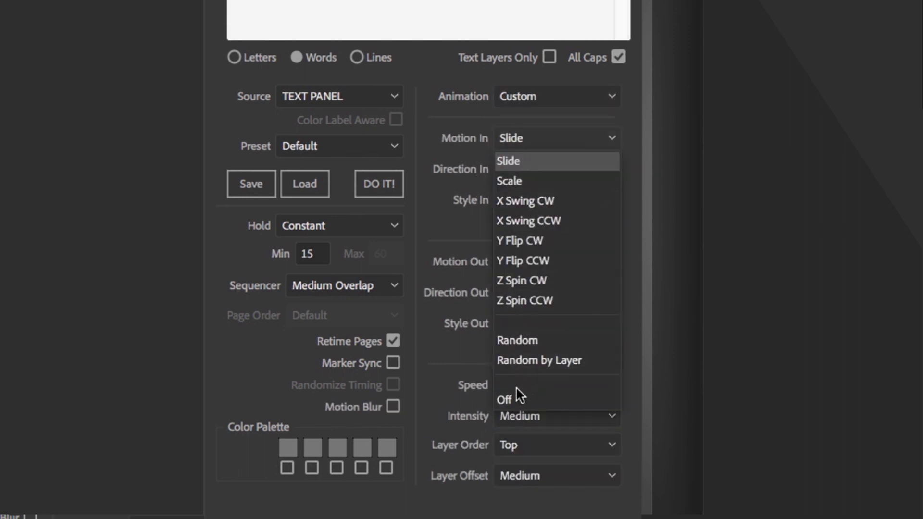
{"action": "left_click", "coordinate": [507, 399]}
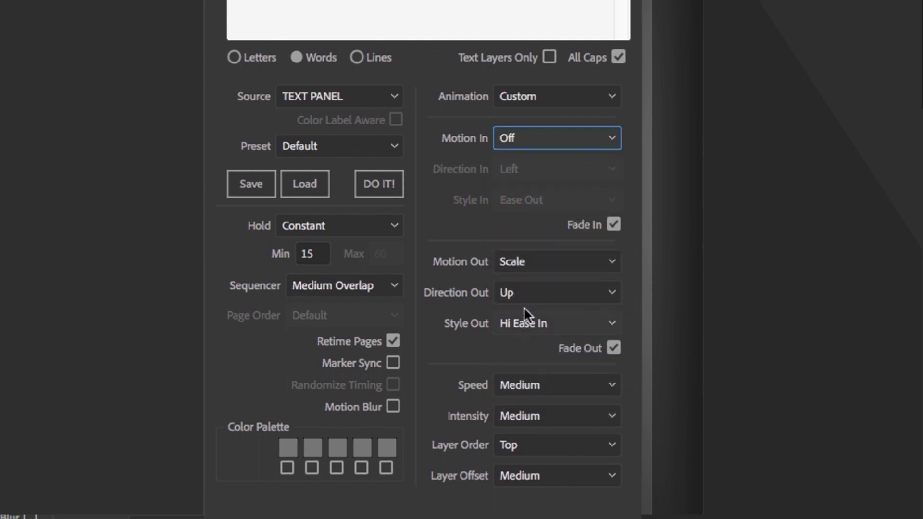
{"action": "left_click", "coordinate": [520, 254]}
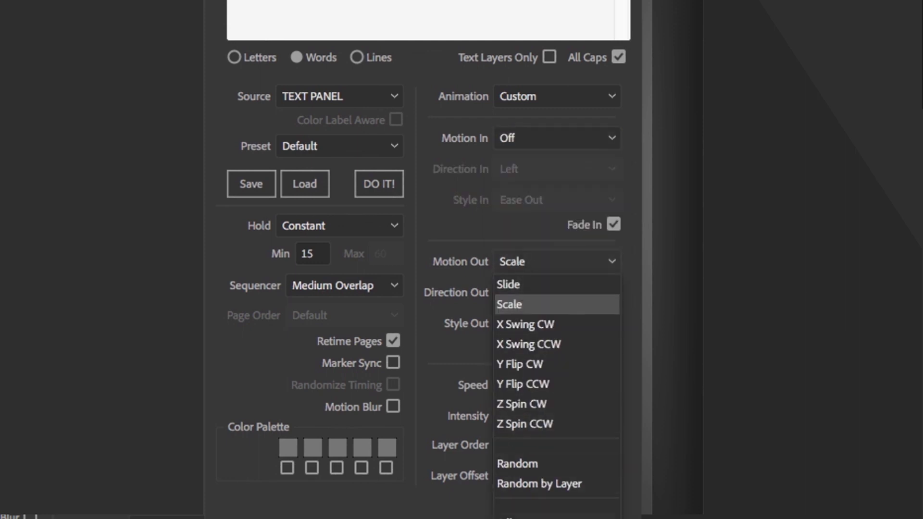
{"action": "left_click", "coordinate": [508, 516]}
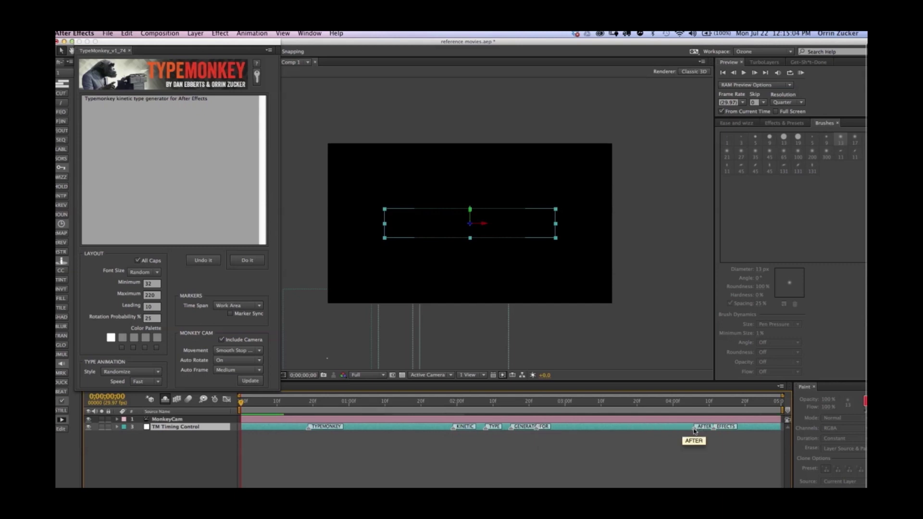
Undo the previous TypeMonkey build
{"action": "left_click", "coordinate": [214, 261]}
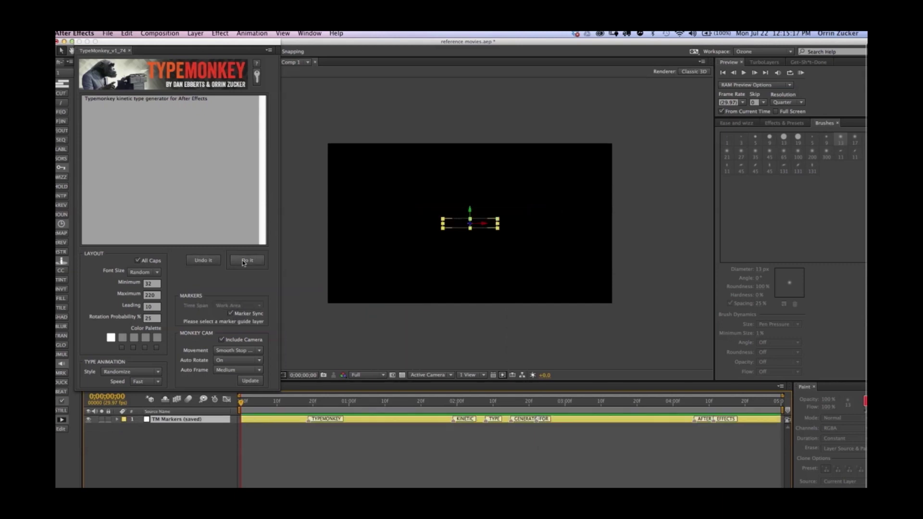
Regenerate the TypeMonkey animation, then rebuild it synced to the TM Markers (saved) layer
{"action": "left_click", "coordinate": [244, 261]}
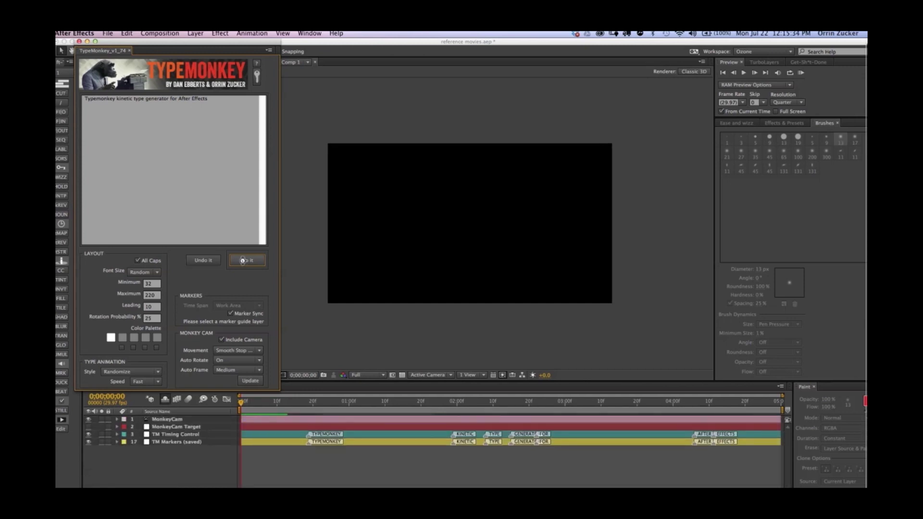
{"action": "left_click", "coordinate": [243, 261]}
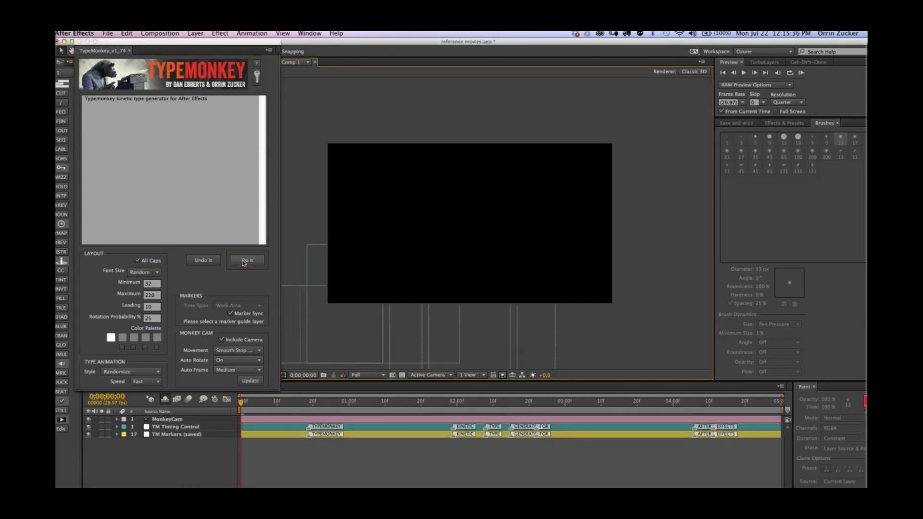